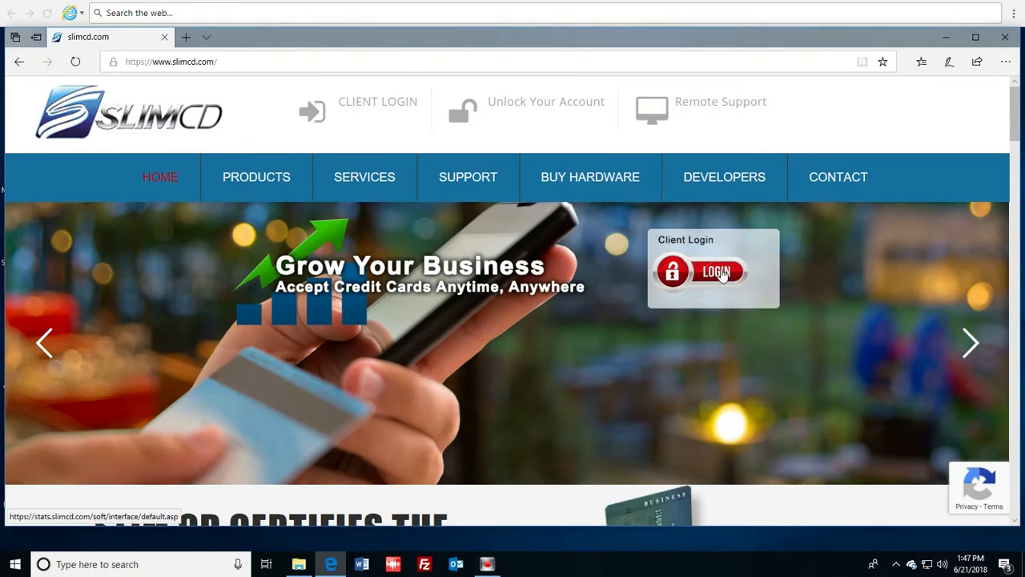
- Enter the merchant login center and open the invoice settings to check the tax rate and due days
click(721, 271)
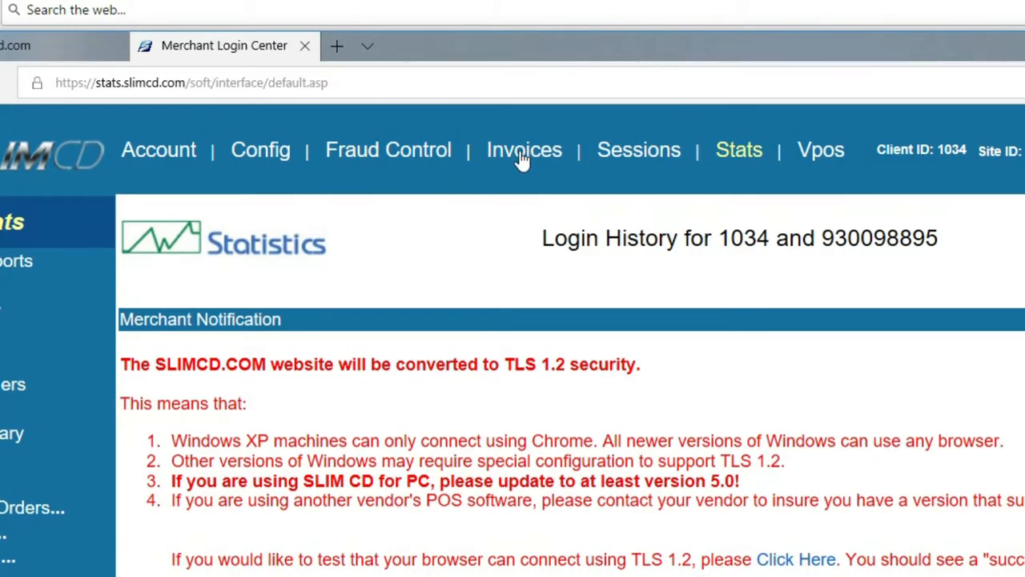
click(522, 152)
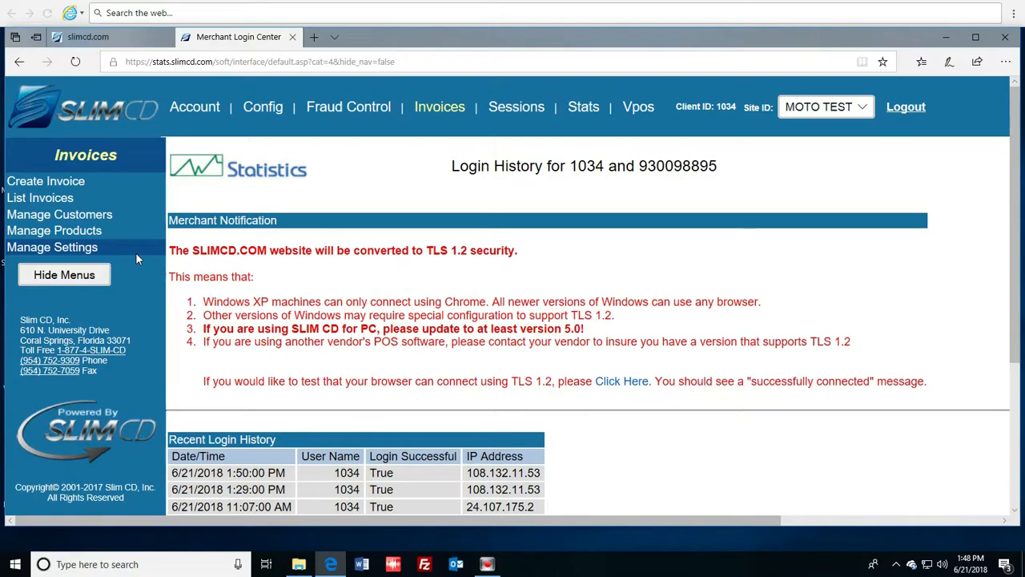
click(96, 249)
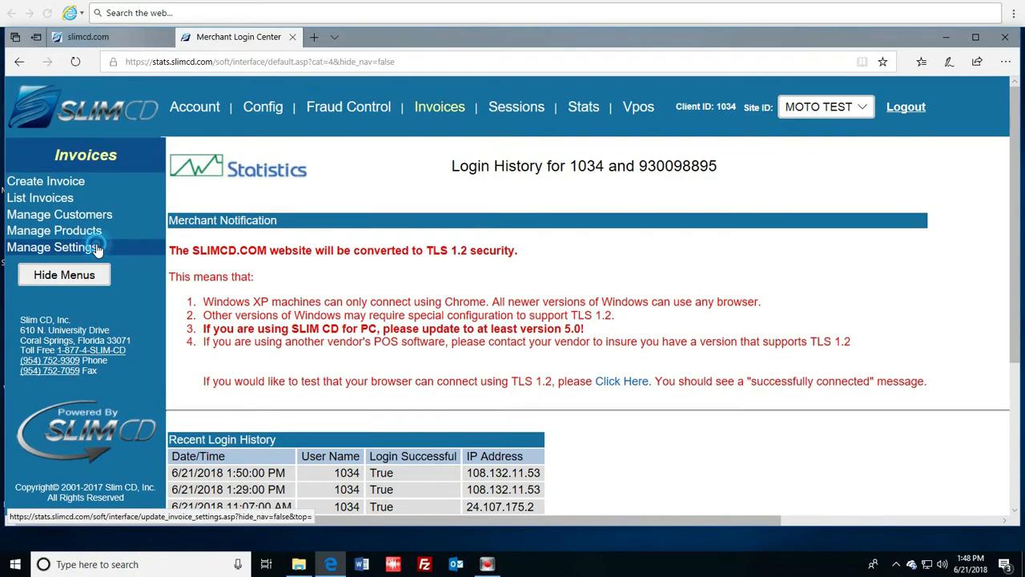
click(192, 267)
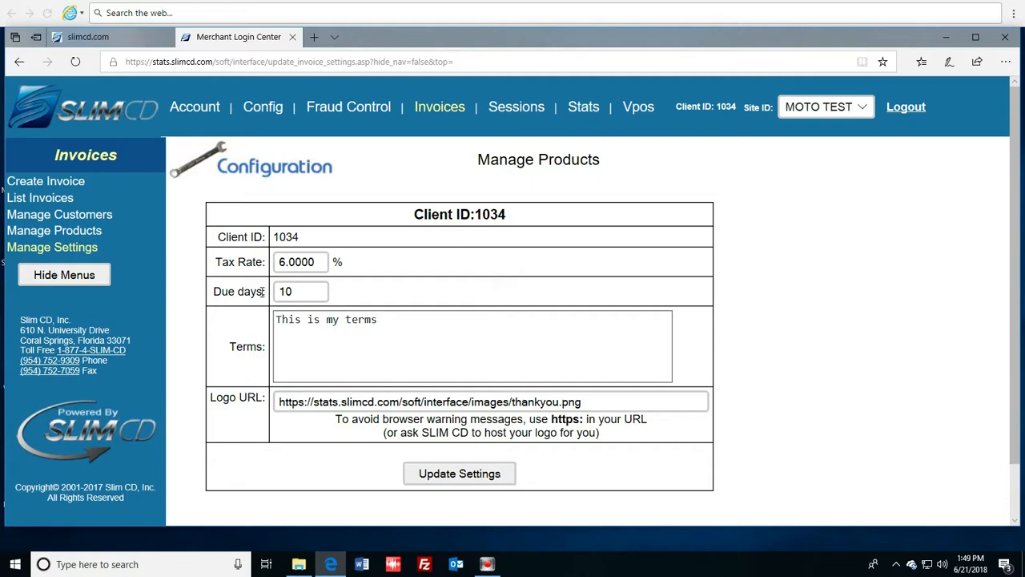
click(357, 267)
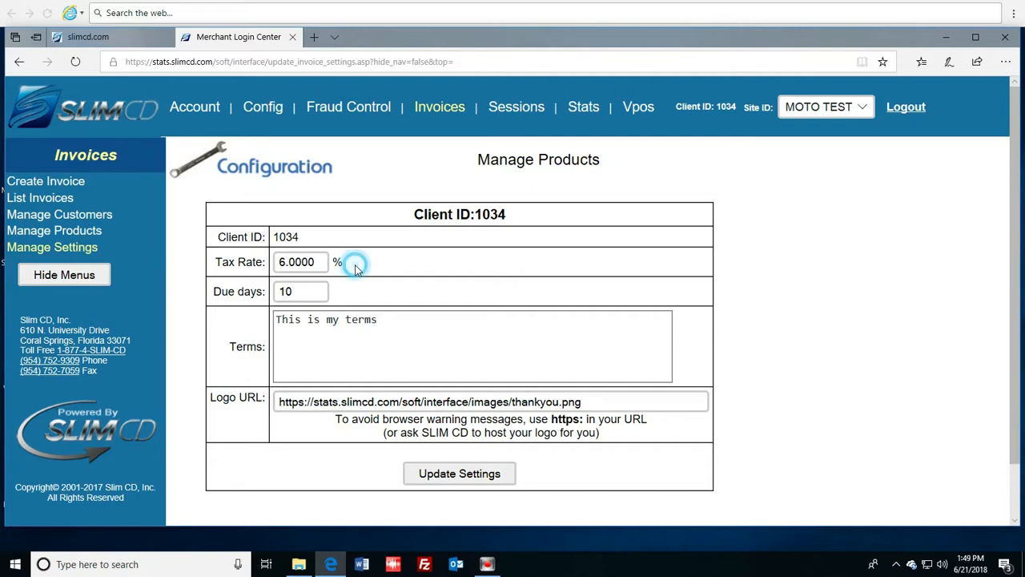
click(197, 297)
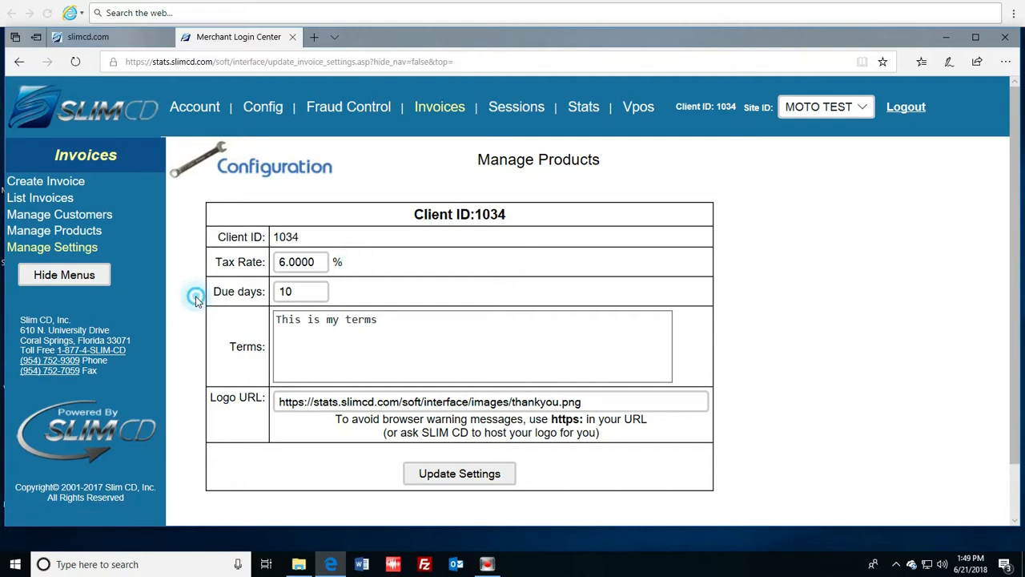
- Clear the default terms text in the invoice settings
click(388, 321)
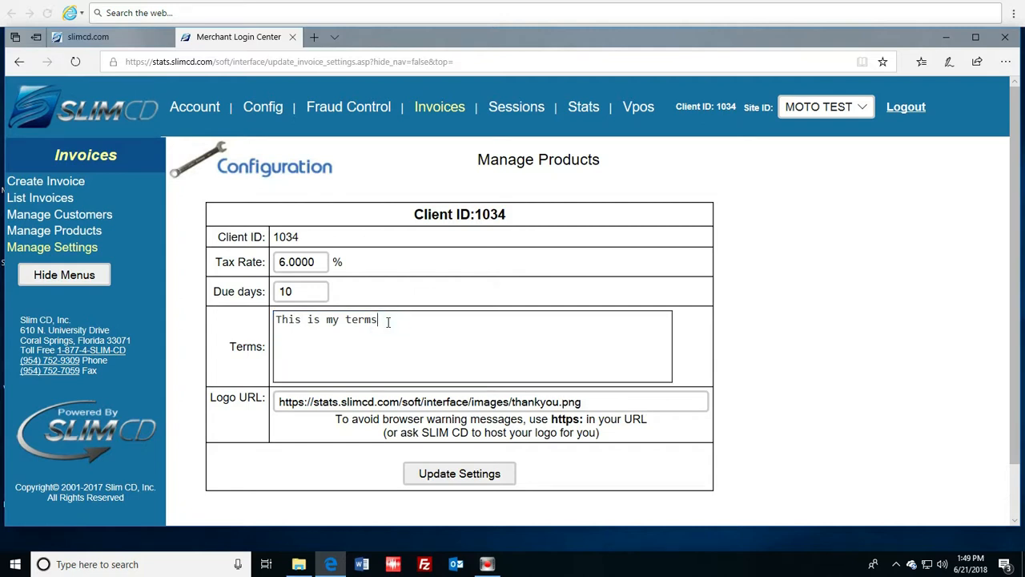
key(BackSpace)
key(BackSpace)
key(BackSpace)
key(BackSpace)
key(BackSpace)
key(BackSpace)
key(BackSpace)
key(BackSpace)
key(BackSpace)
key(BackSpace)
key(BackSpace)
key(BackSpace)
key(BackSpace)
key(BackSpace)
key(BackSpace)
key(BackSpace)
click(193, 403)
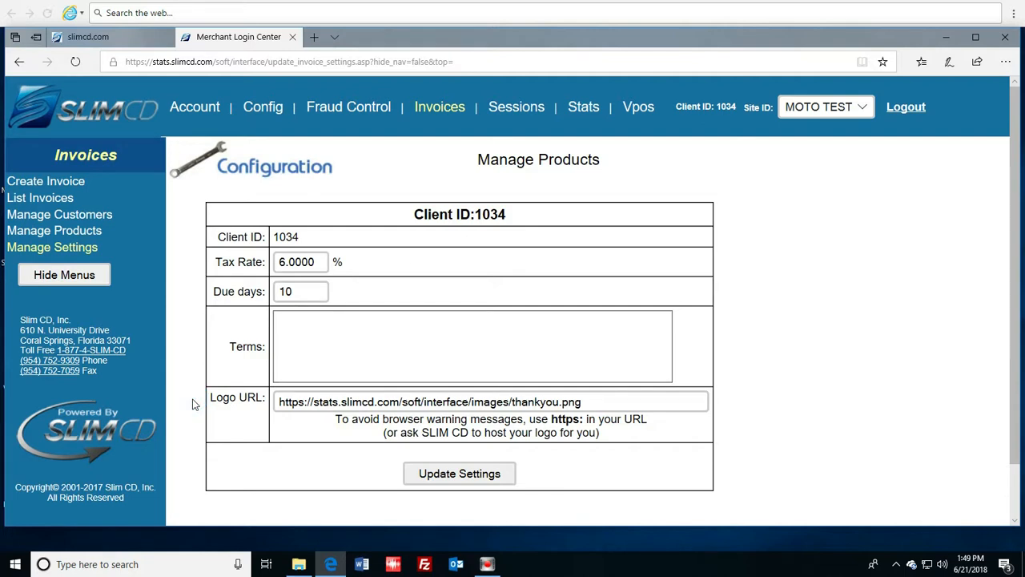
click(315, 425)
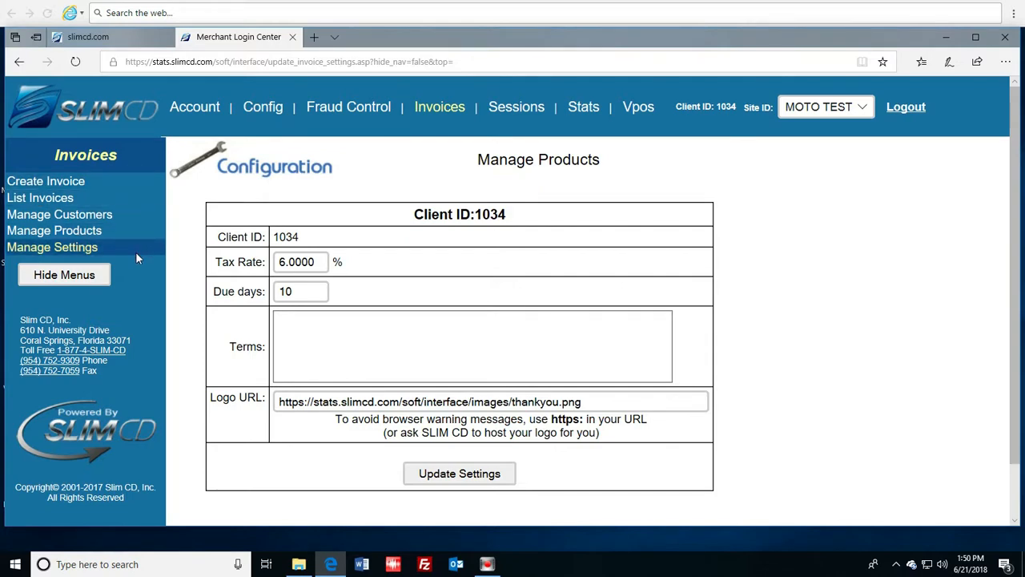
- Add a taxable product named Paint Bucket priced at 5.95 to the managed products
click(90, 232)
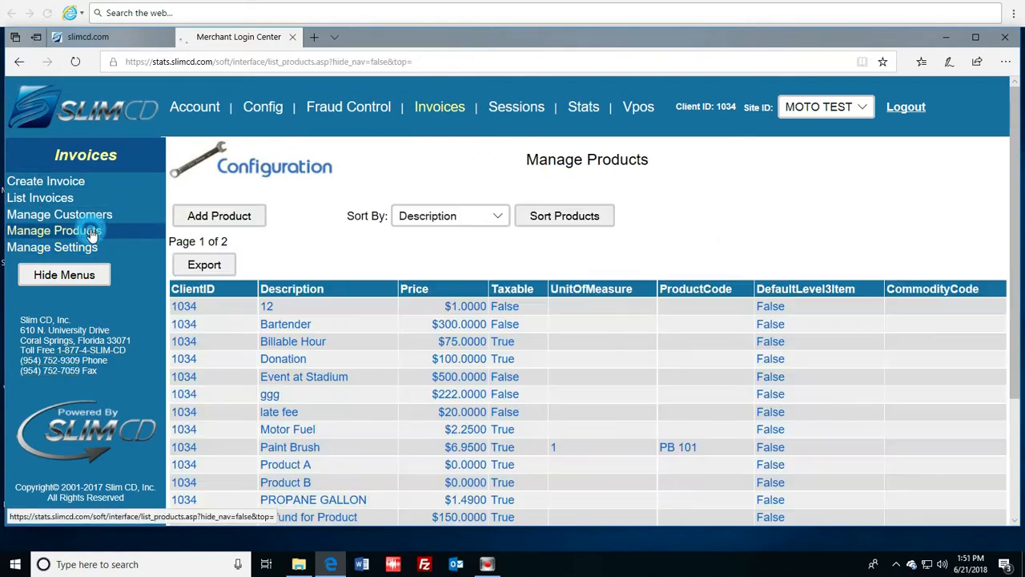
scroll(252, 361, down, 2)
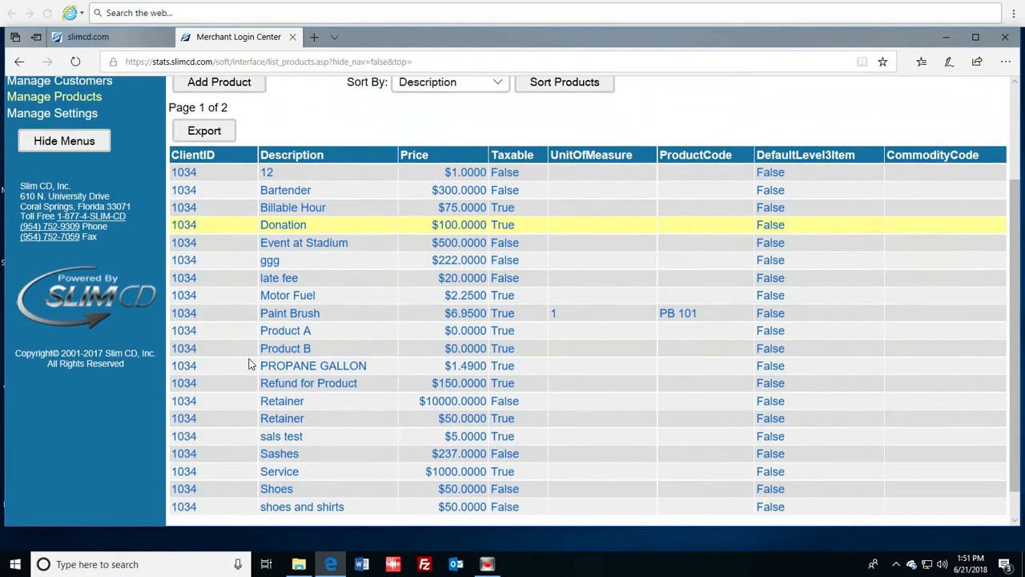
scroll(249, 364, down, 1)
scroll(249, 364, up, 3)
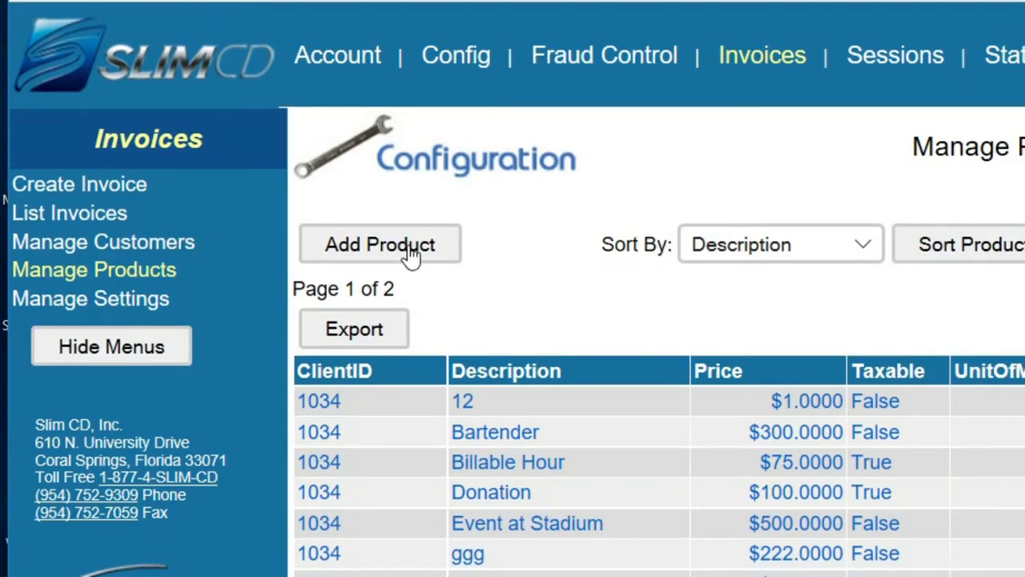
click(411, 255)
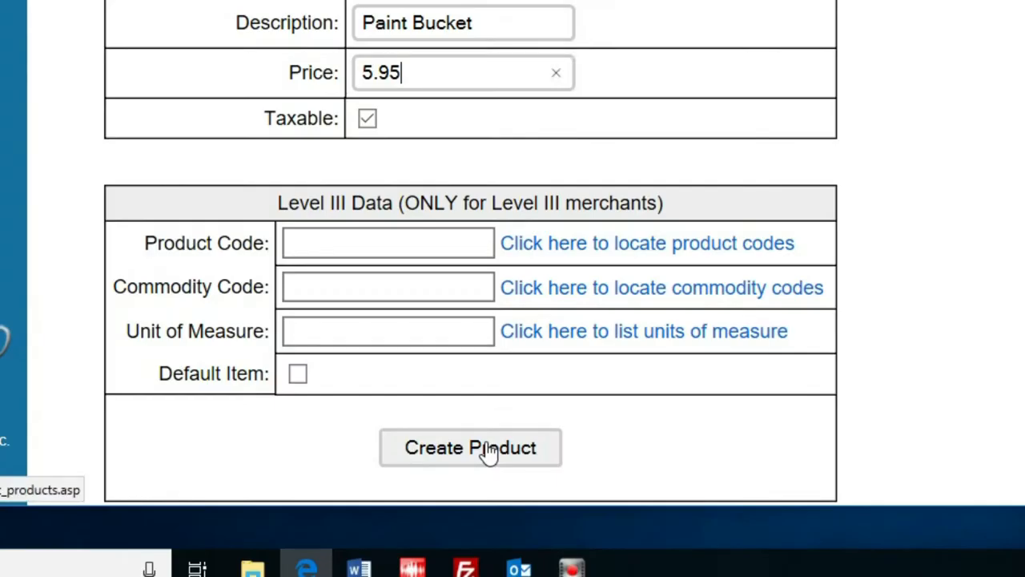
click(488, 450)
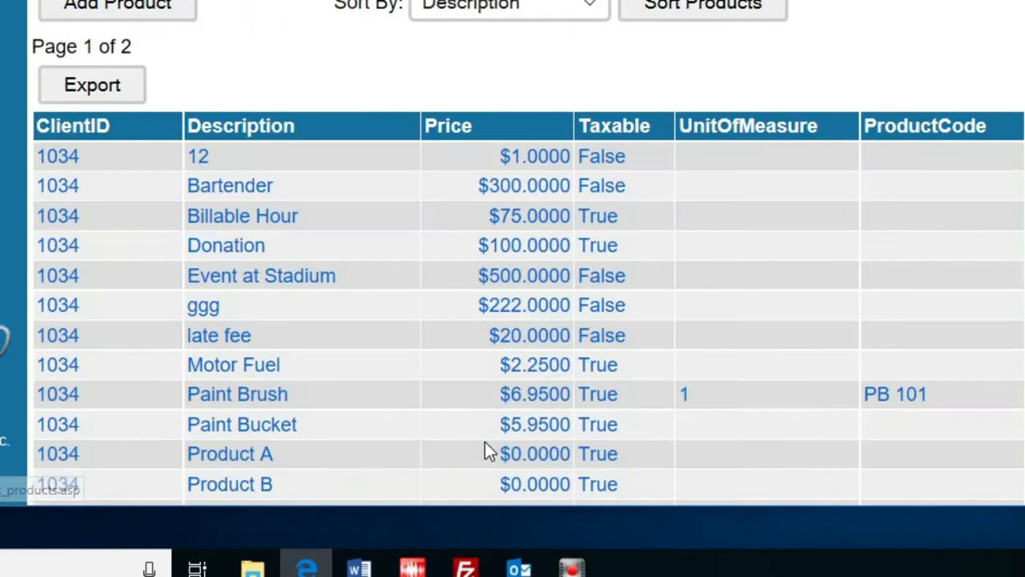
scroll(402, 445, down, 3)
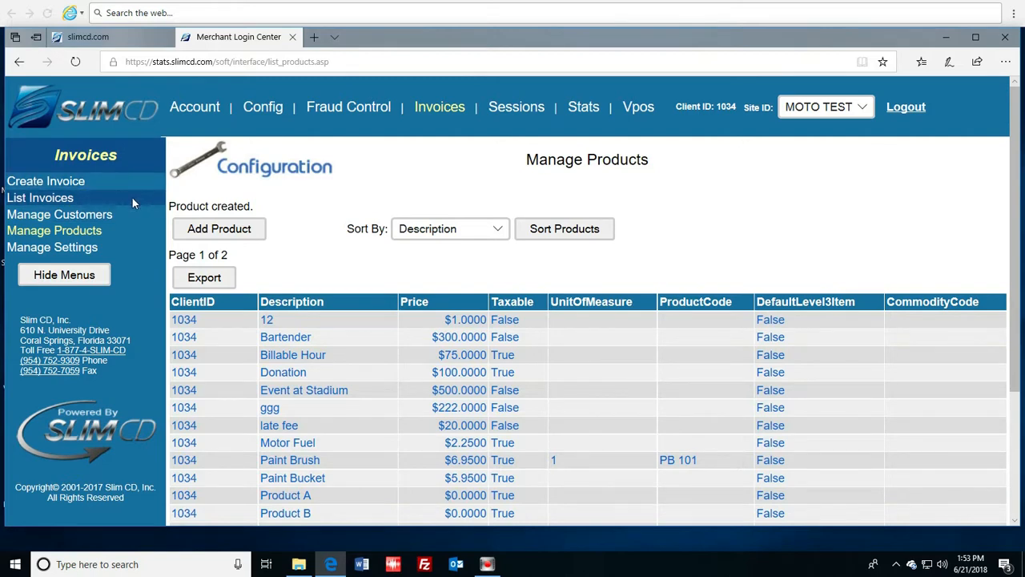
- Create a new customer for the company Bellson Sound with its customer ID, contact name, address, phone and email
click(90, 215)
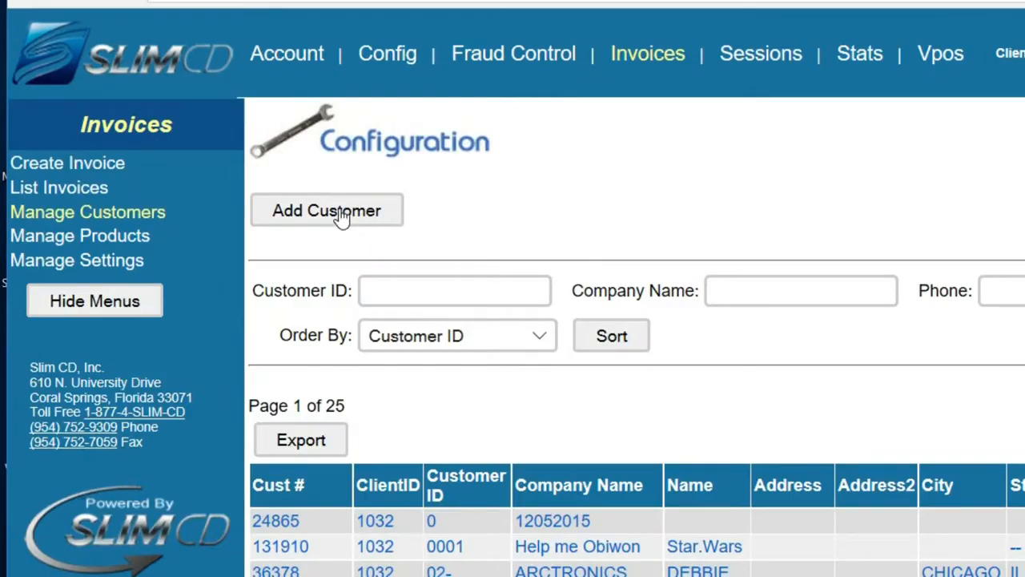
click(339, 213)
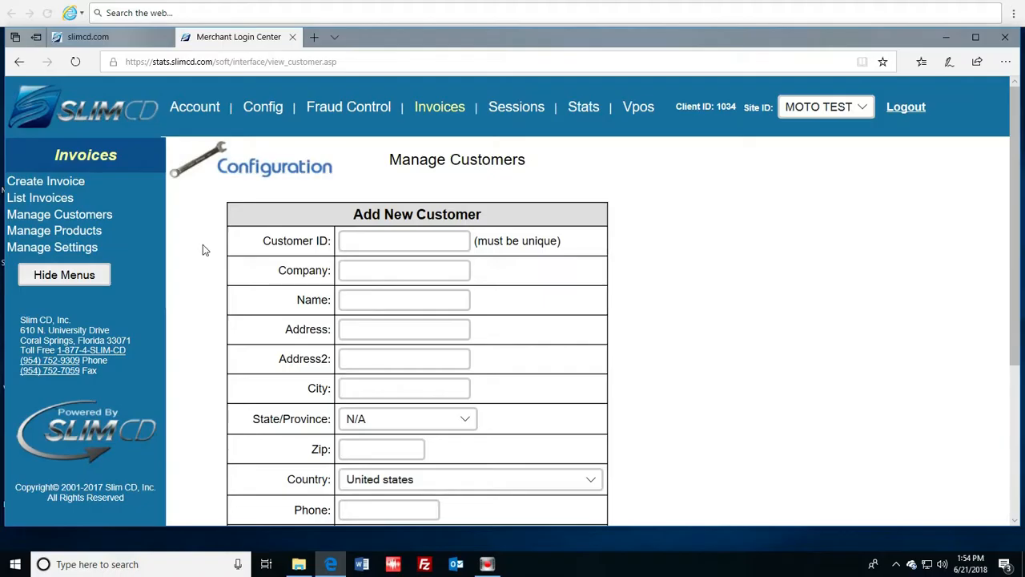
scroll(203, 247, down, 3)
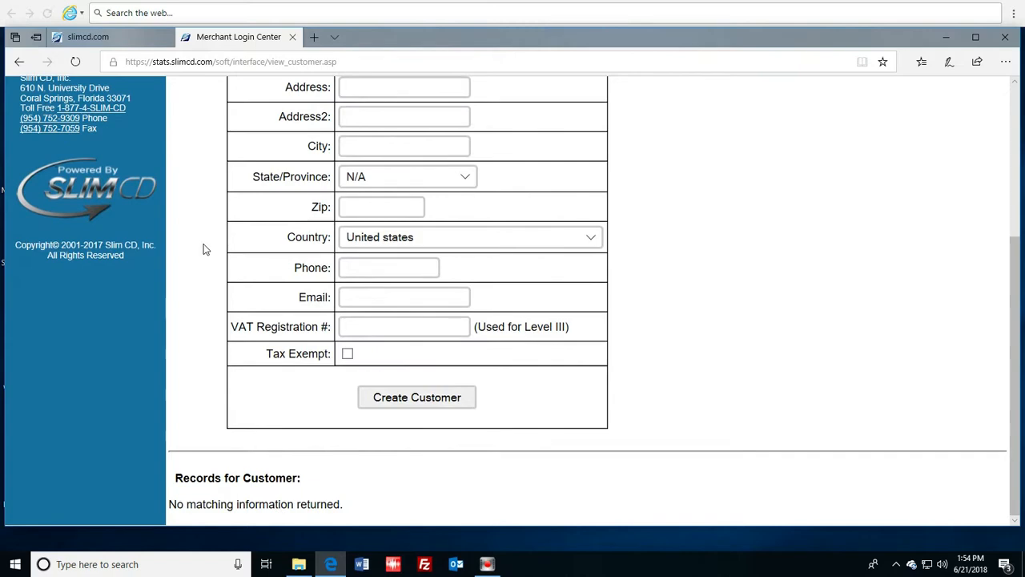
scroll(202, 250, up, 3)
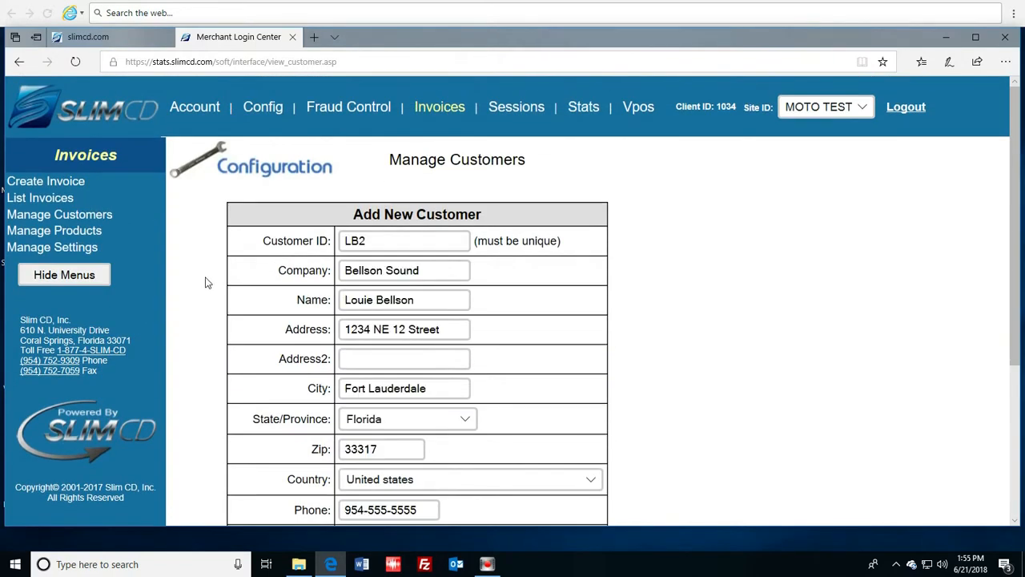
scroll(205, 282, down, 3)
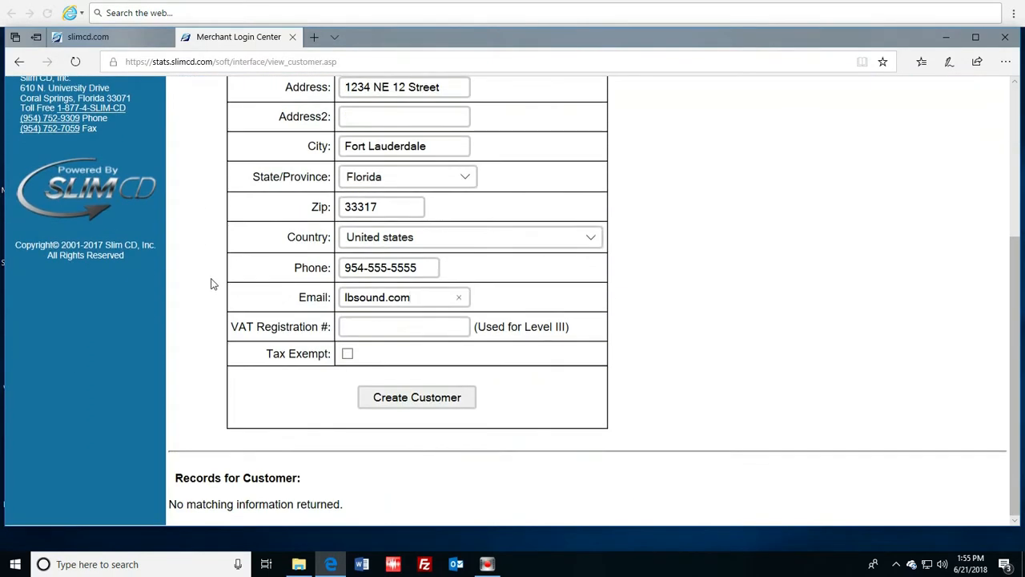
click(406, 398)
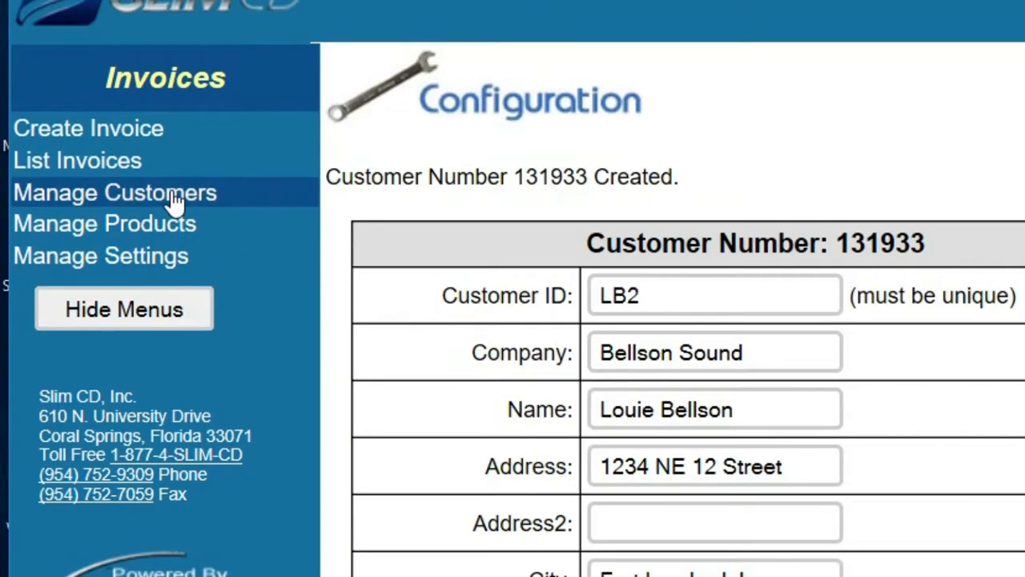
- Open the fourth customer record in the customer list and review its contact details and data on file
click(91, 215)
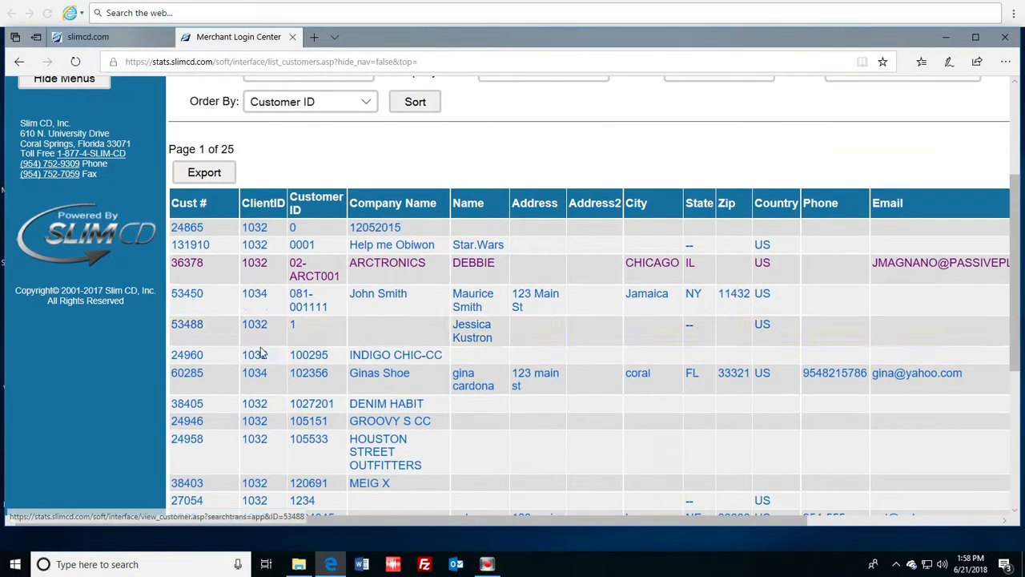
click(373, 294)
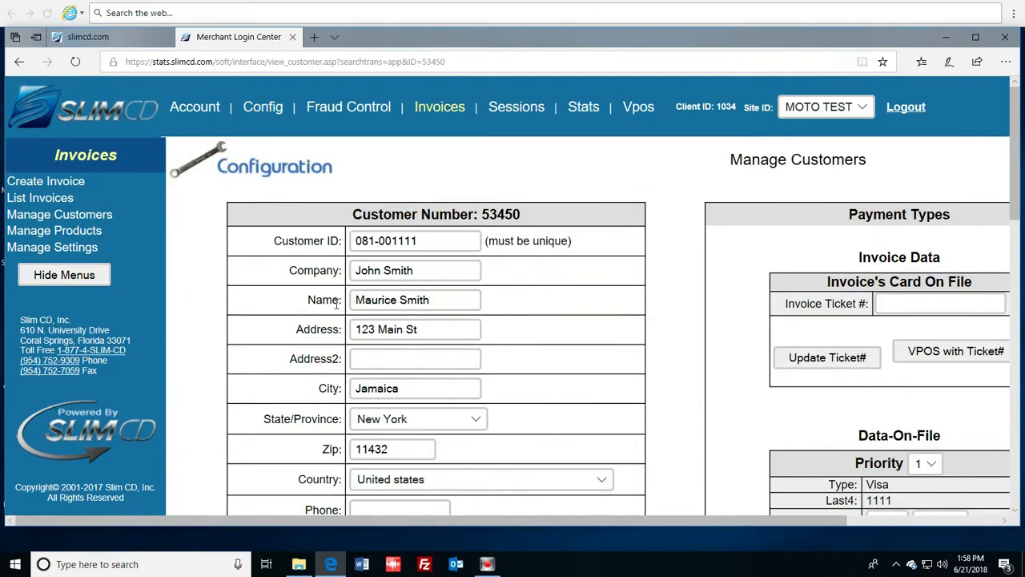
scroll(272, 322, down, 2)
scroll(270, 322, down, 3)
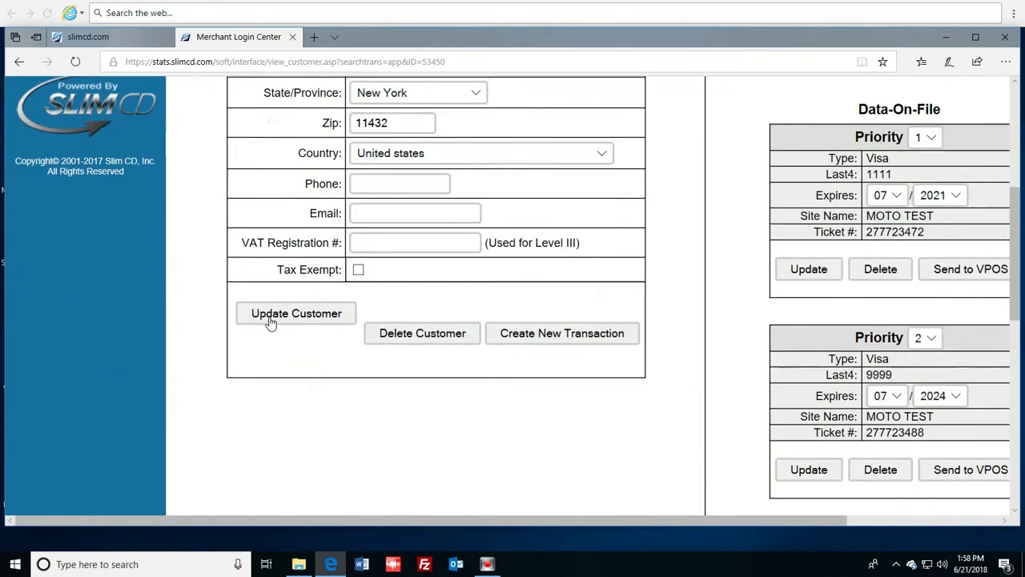
click(293, 337)
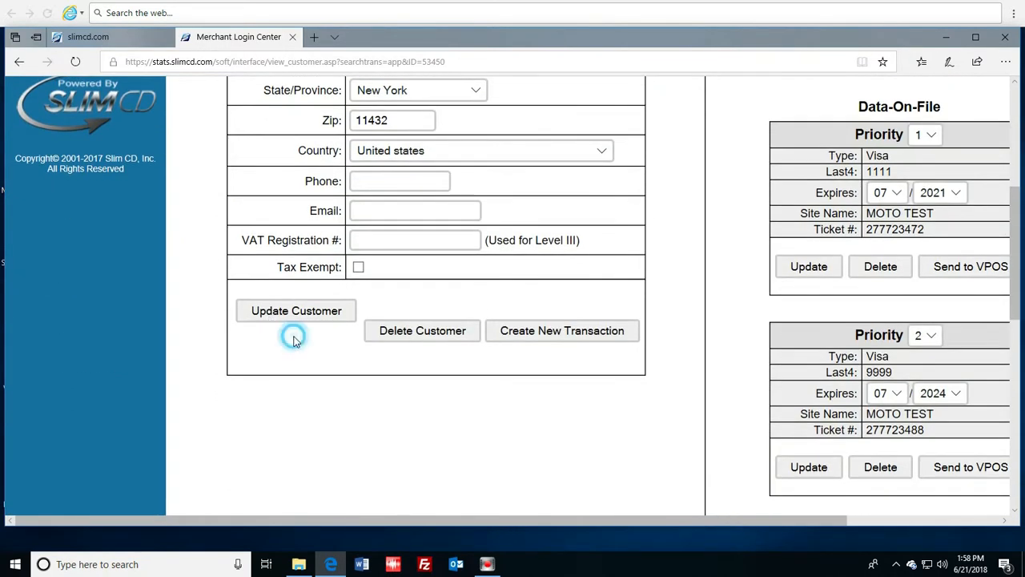
scroll(174, 345, up, 2)
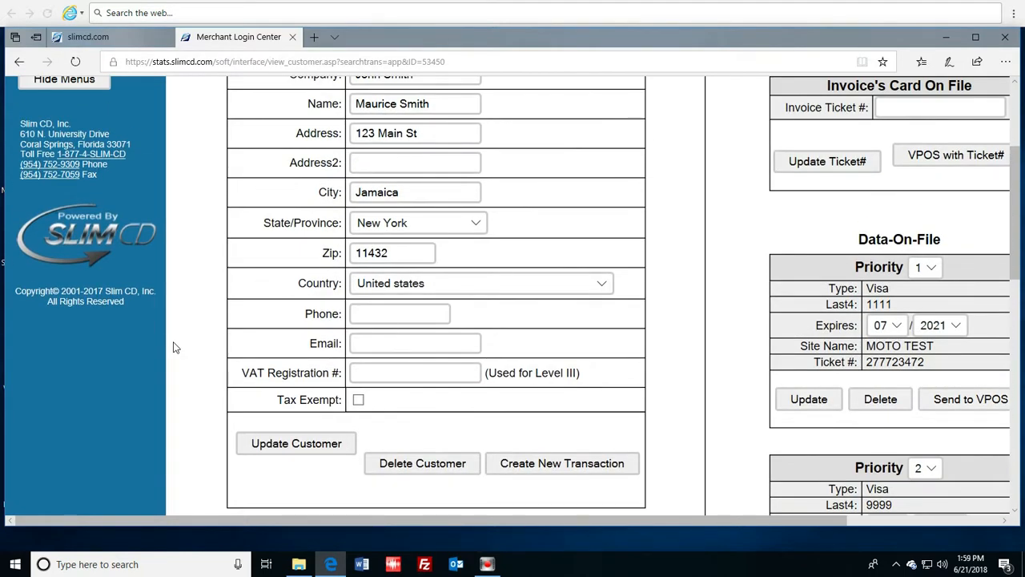
scroll(174, 346, up, 3)
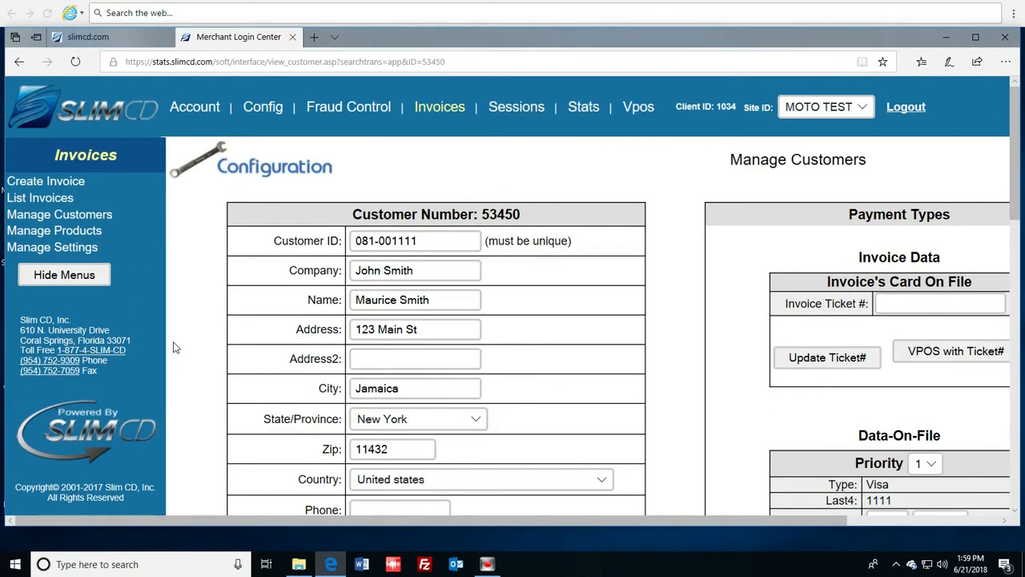
- Open the sent $50.00 invoice from the invoice list, show its printed form, and close it after viewing
click(40, 198)
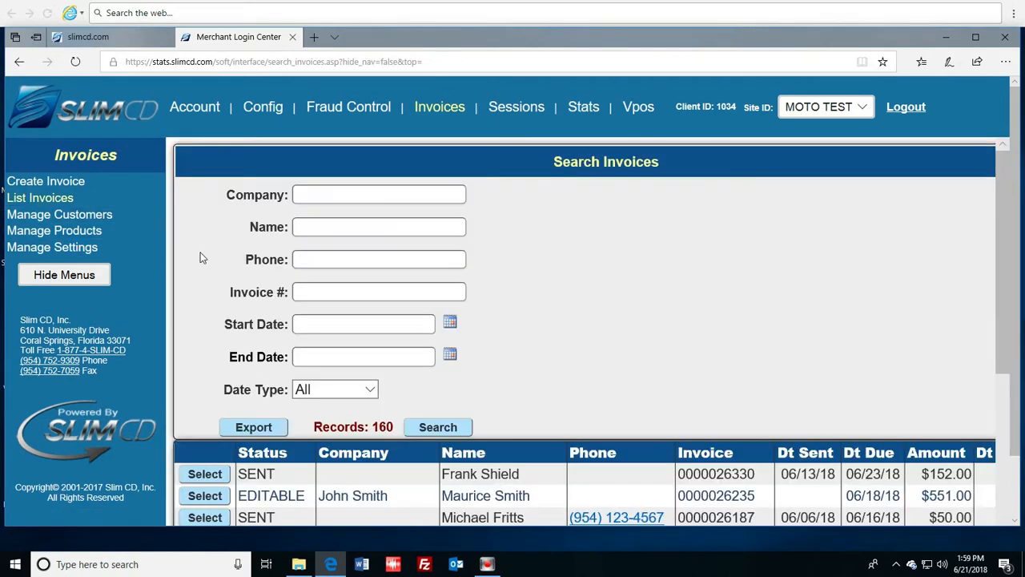
scroll(202, 258, down, 3)
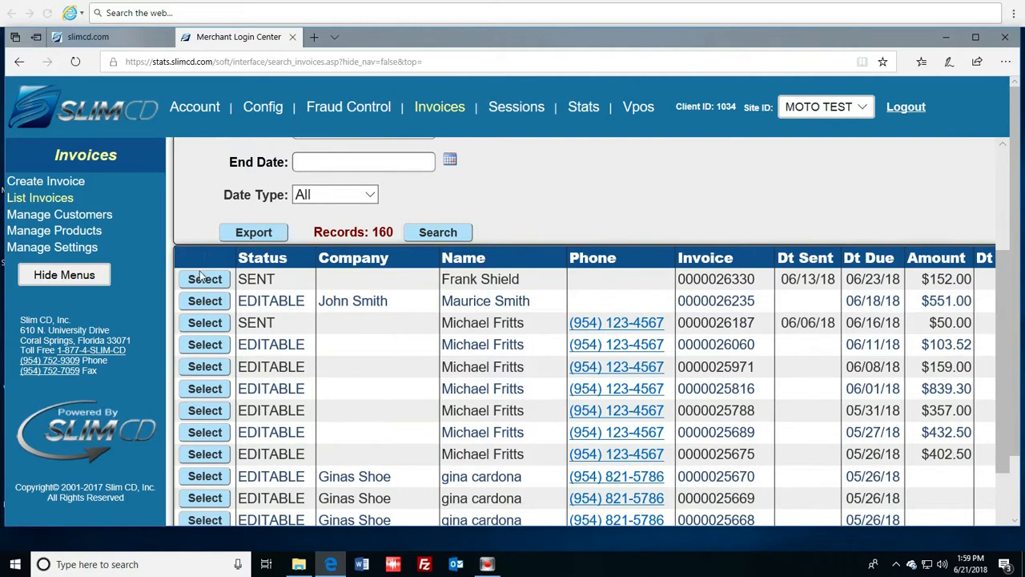
click(200, 324)
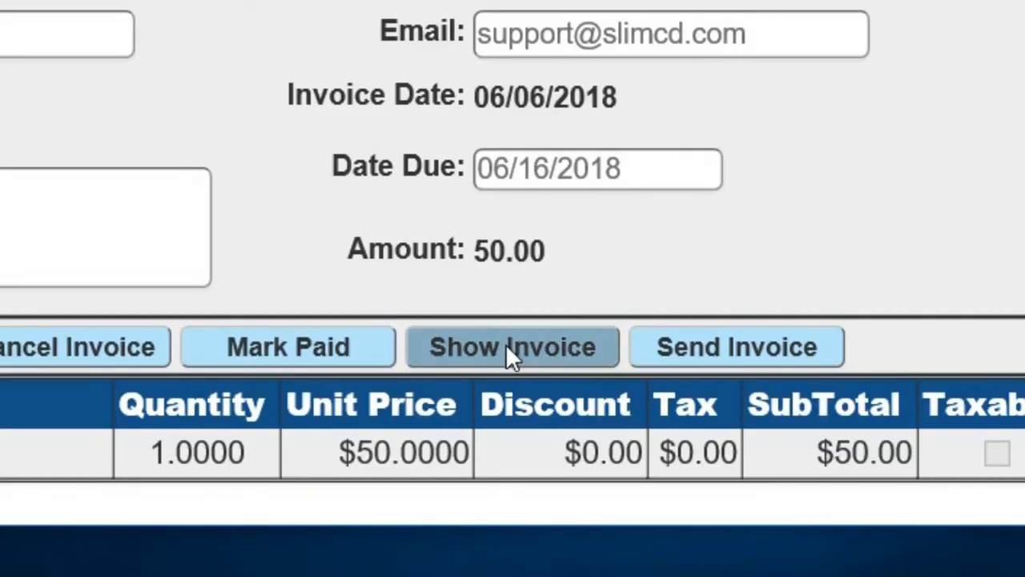
click(505, 343)
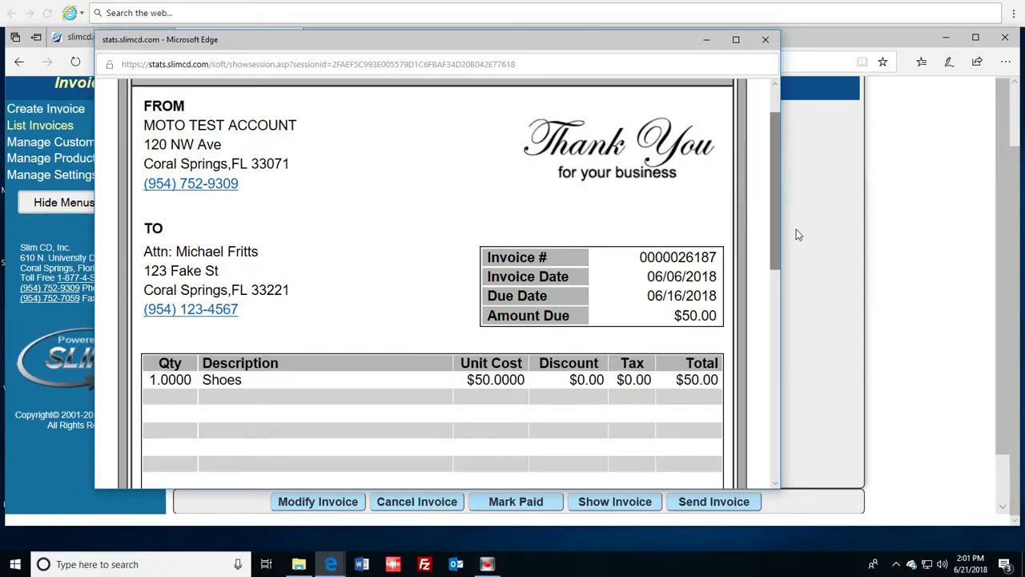
drag(776, 214, 776, 257)
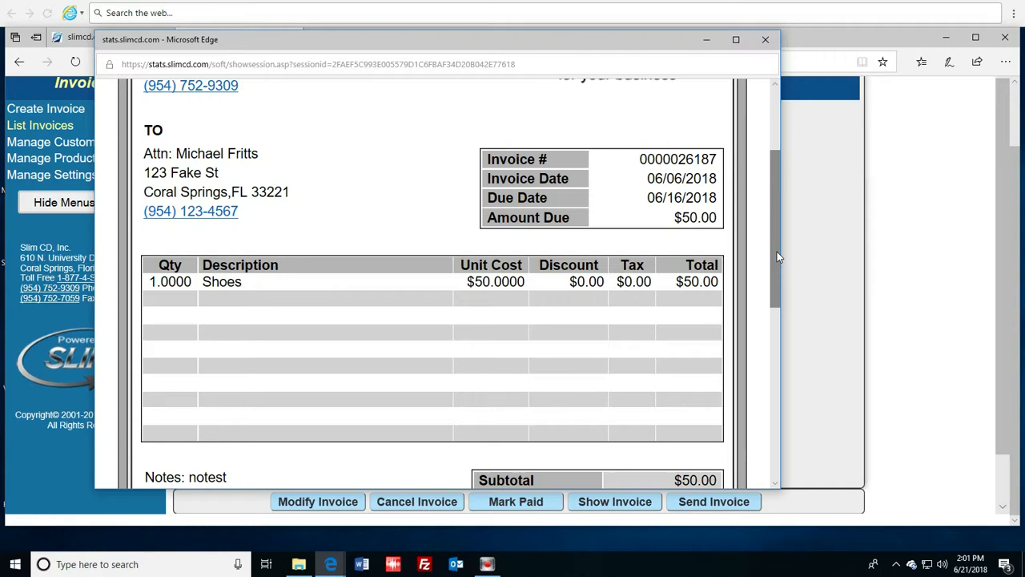
click(766, 39)
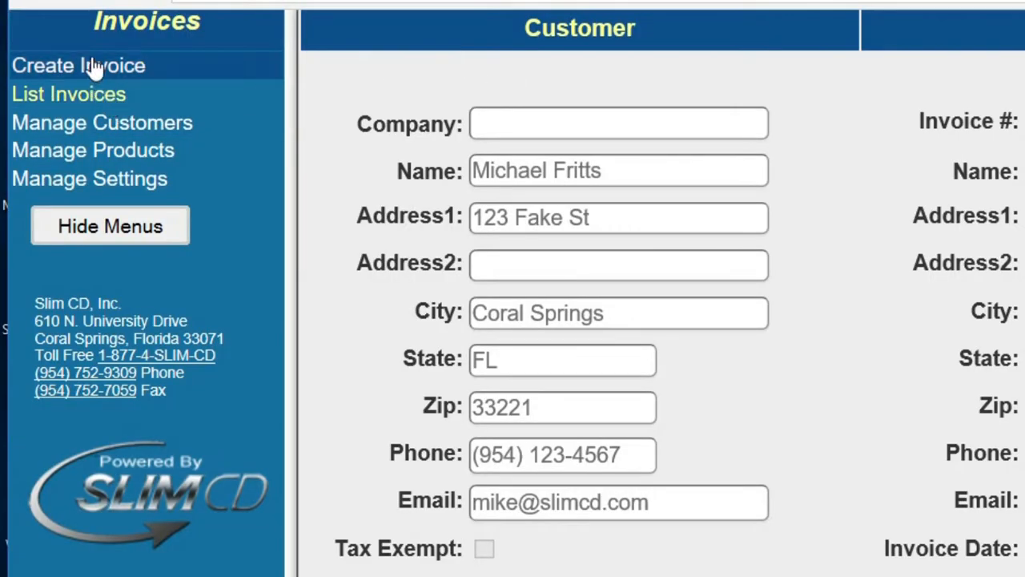
- Start a new invoice and fill in its customer details by choosing the existing Bellson Sound customer
click(54, 105)
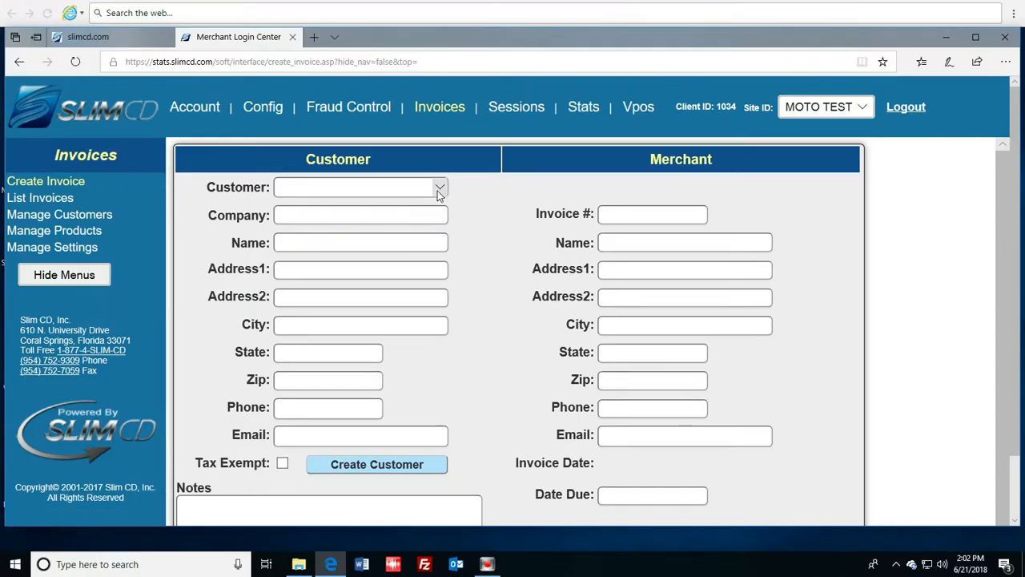
click(438, 189)
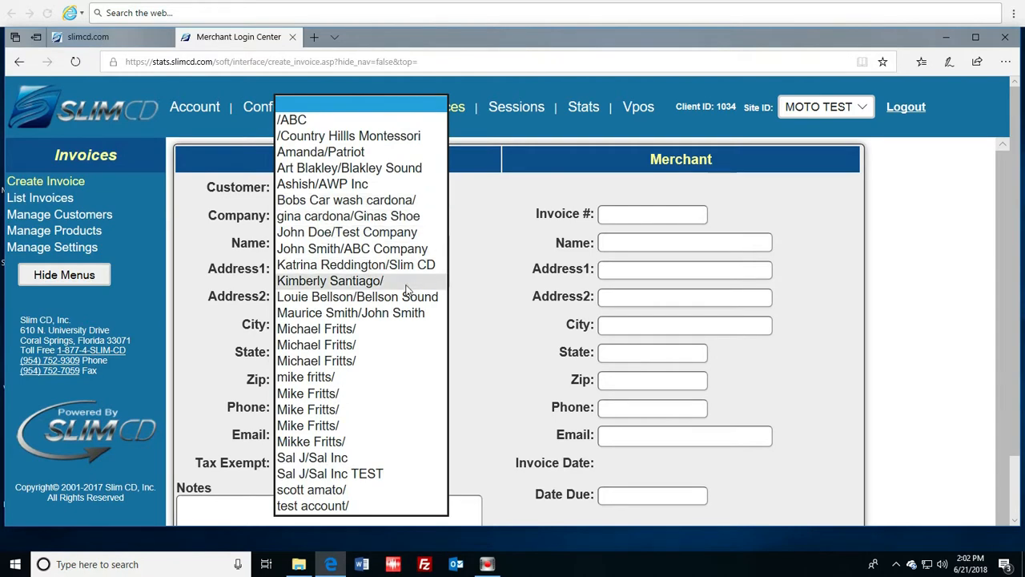
click(378, 296)
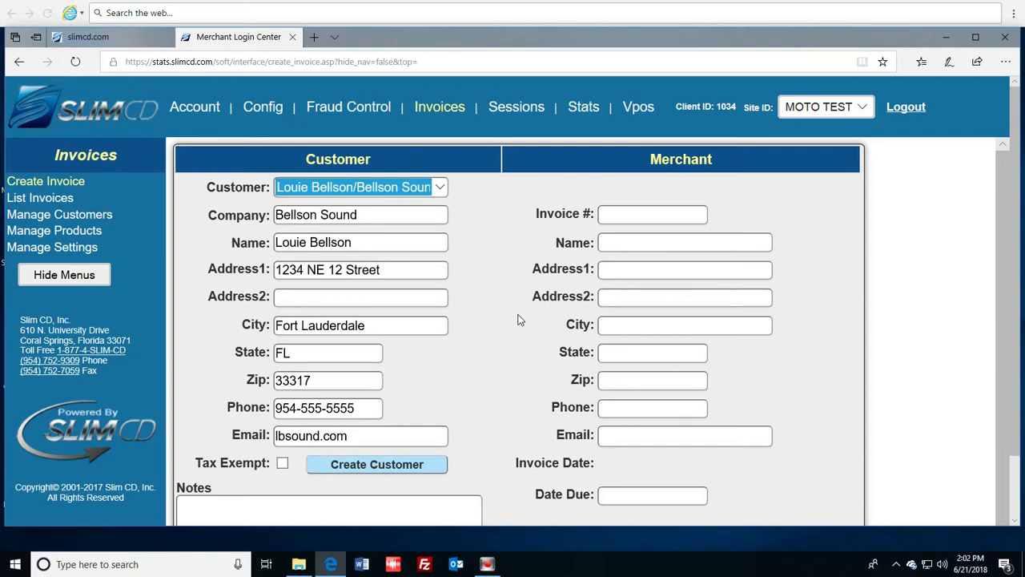
click(185, 221)
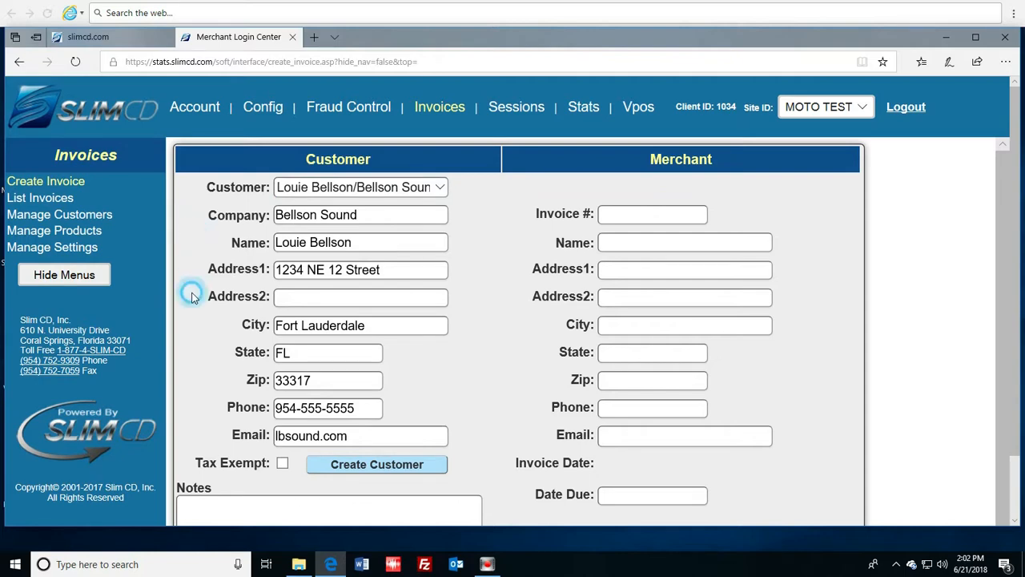
scroll(192, 298, down, 1)
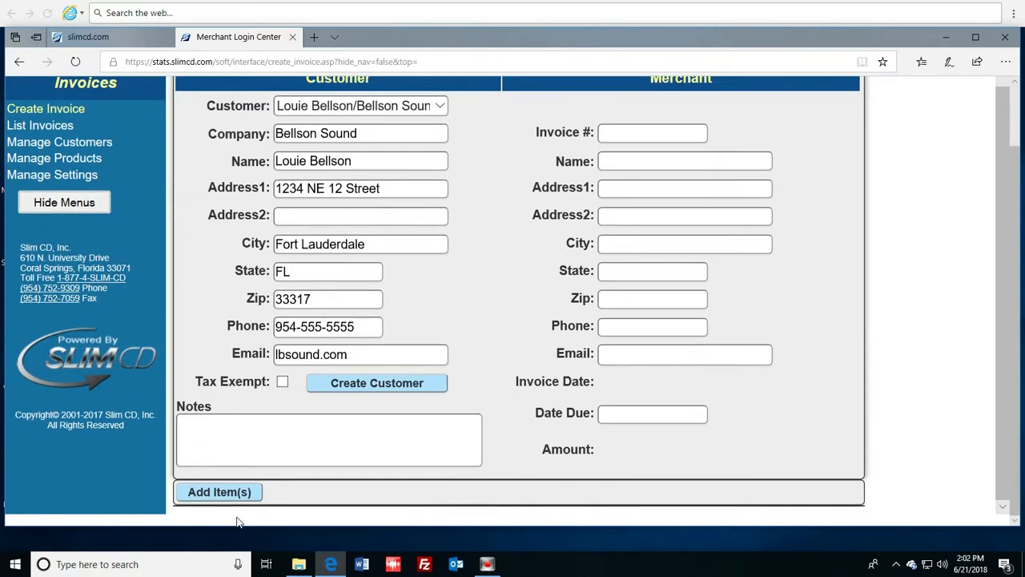
click(190, 427)
click(277, 430)
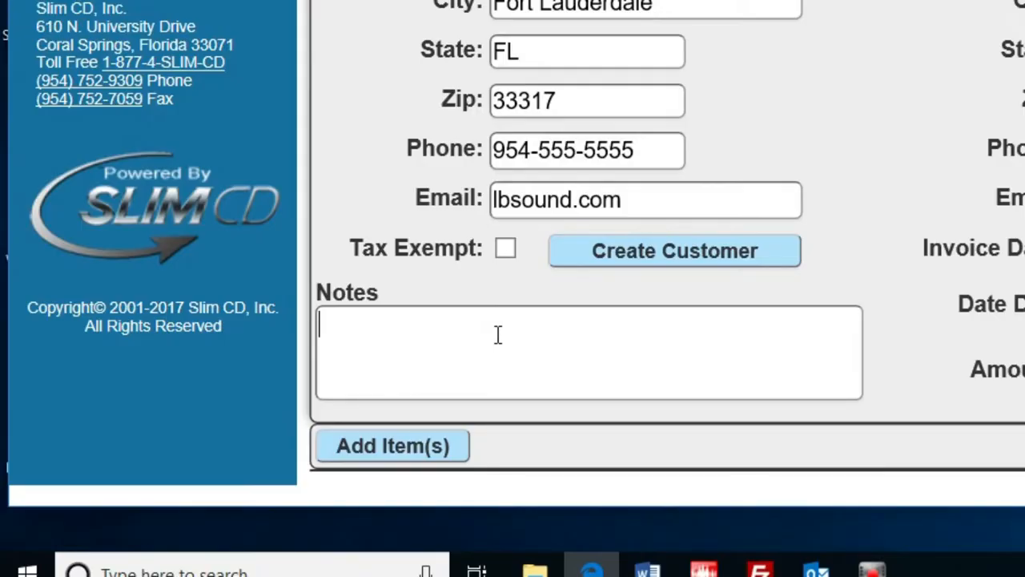
- Add the Paint Brush product to the invoice as a line item with its preset quantity, unit price and taxable setting
click(384, 446)
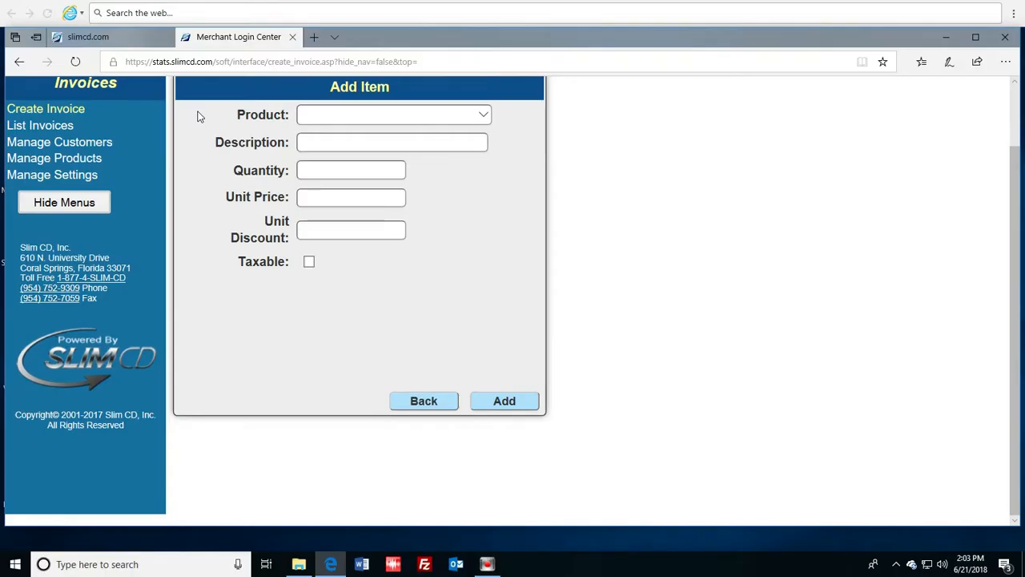
click(199, 117)
click(193, 136)
click(196, 179)
click(481, 115)
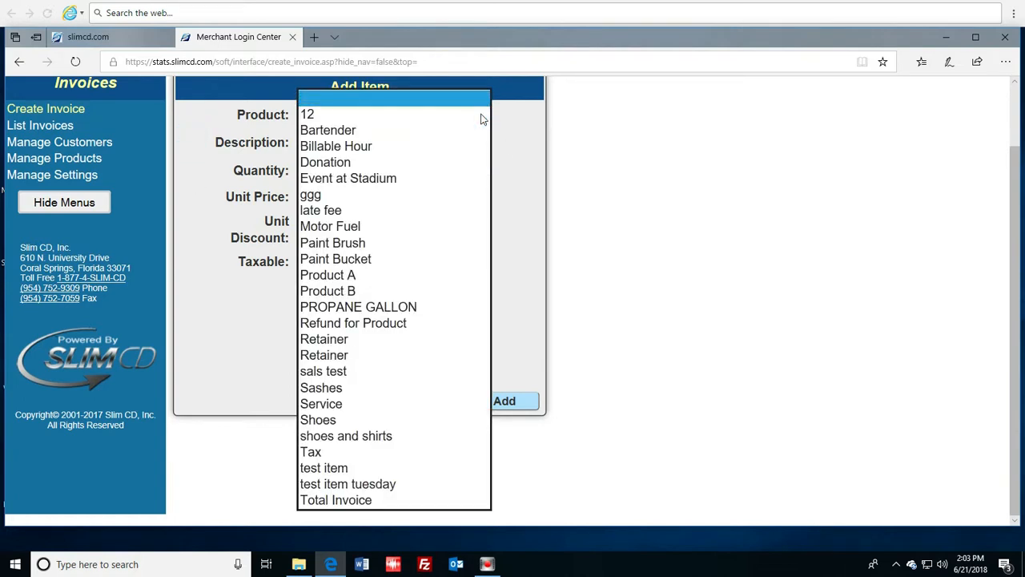
click(366, 245)
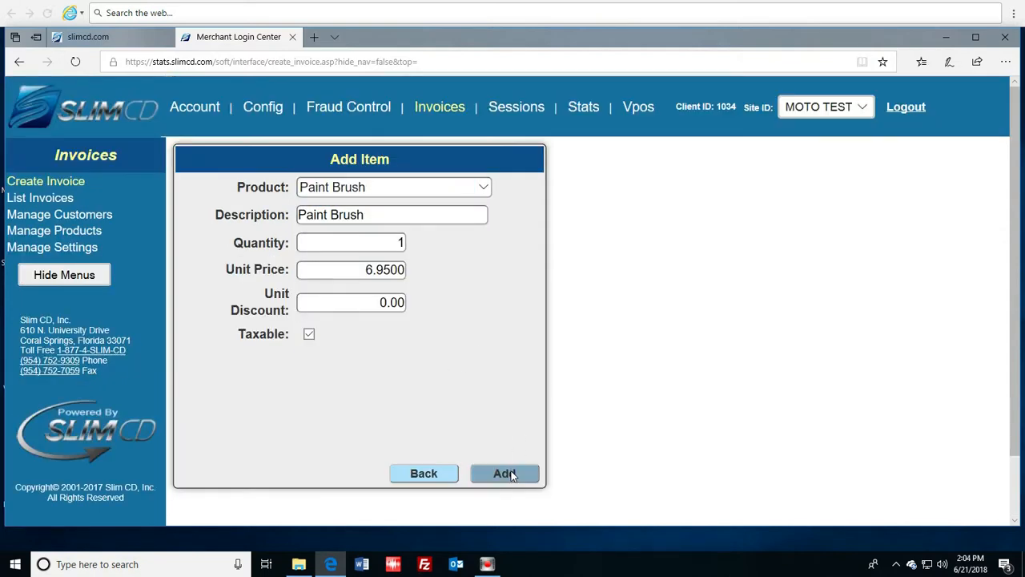
click(506, 474)
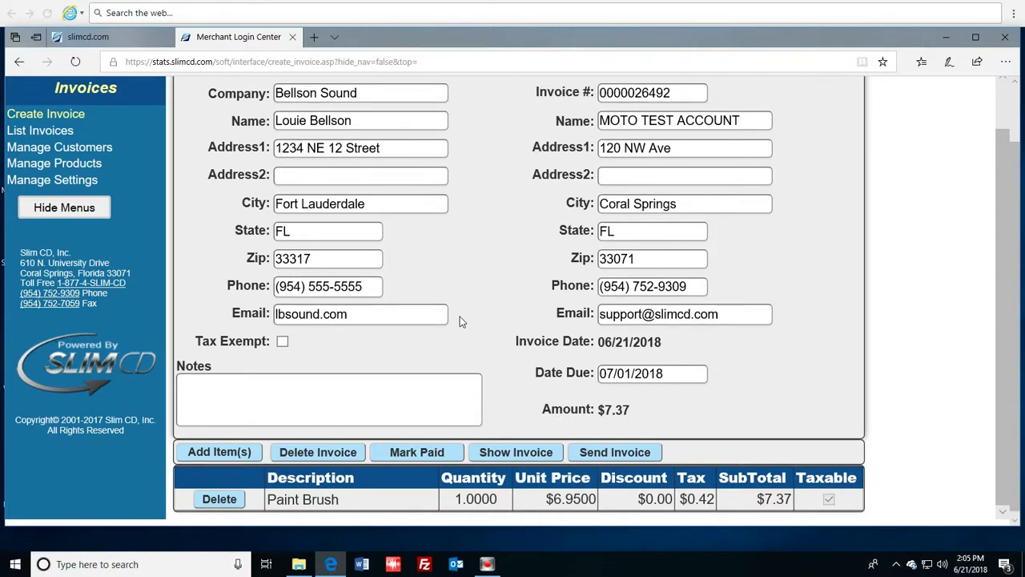
- Show the printed form of the new Bellson Sound invoice, check its sender and recipient details, and close it
click(517, 453)
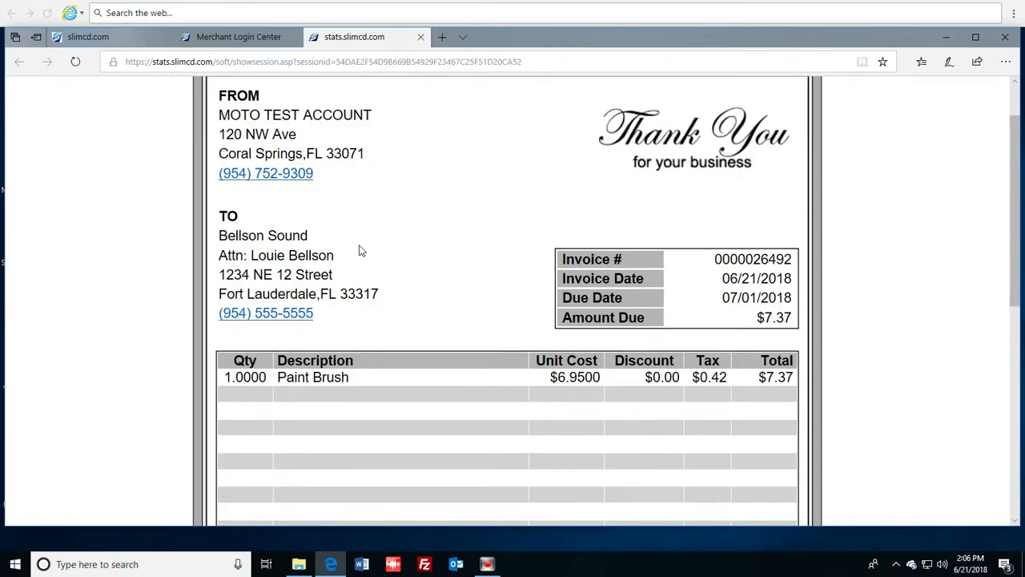
click(345, 232)
click(420, 37)
- Send the Bellson Sound invoice to the customer by email as HTML, leaving the message blank
scroll(467, 214, up, 1)
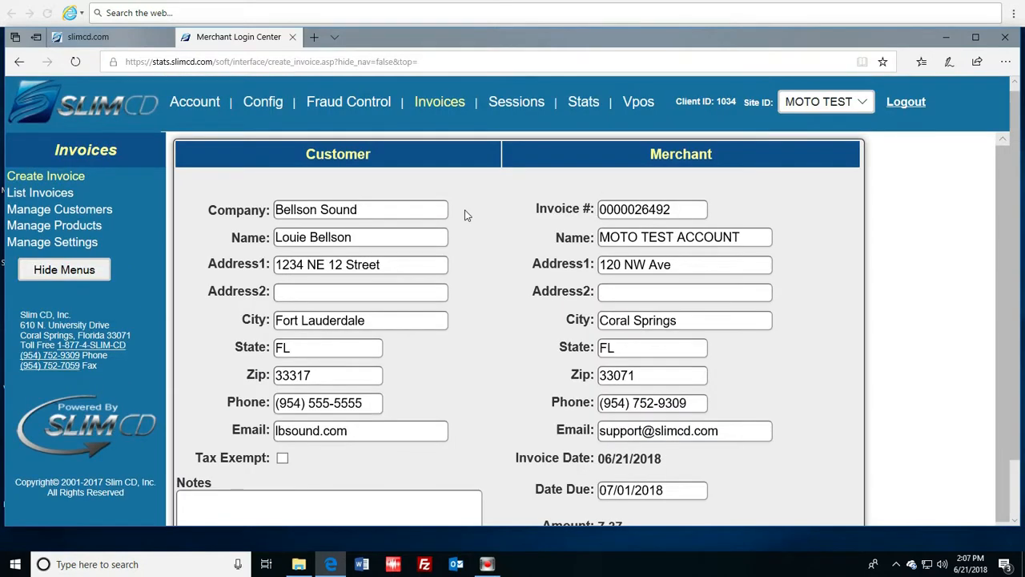
scroll(467, 215, down, 2)
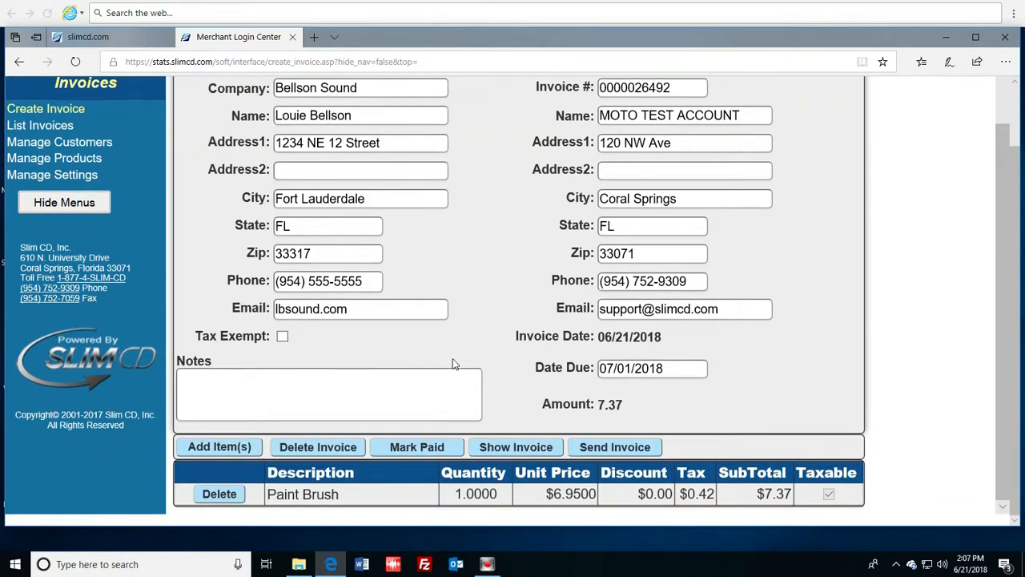
click(615, 447)
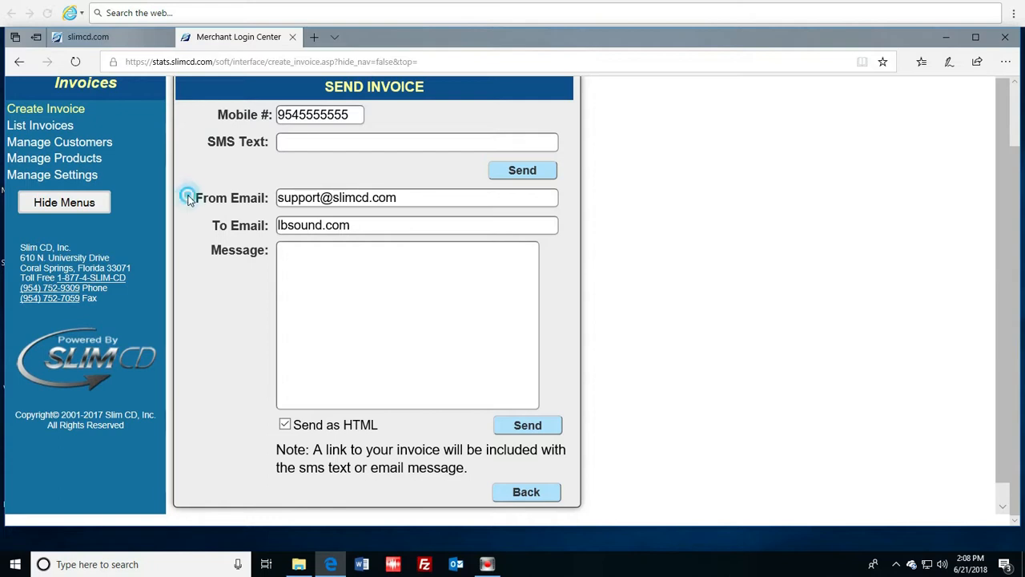
click(288, 258)
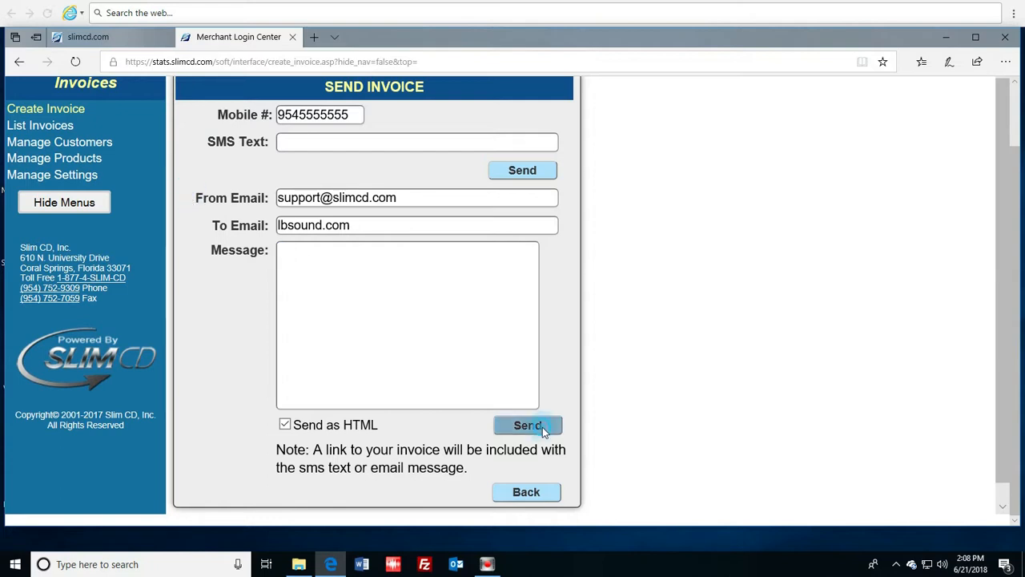
scroll(542, 427, down, 1)
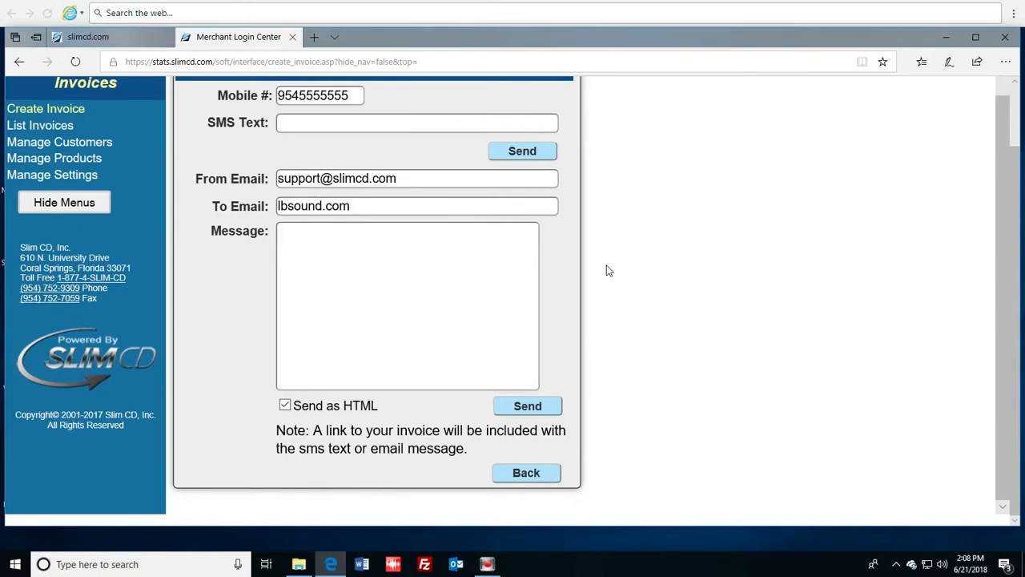
- Return to the invoice list and review the status, dates and amount of the newly sent Bellson Sound invoice
scroll(607, 270, up, 2)
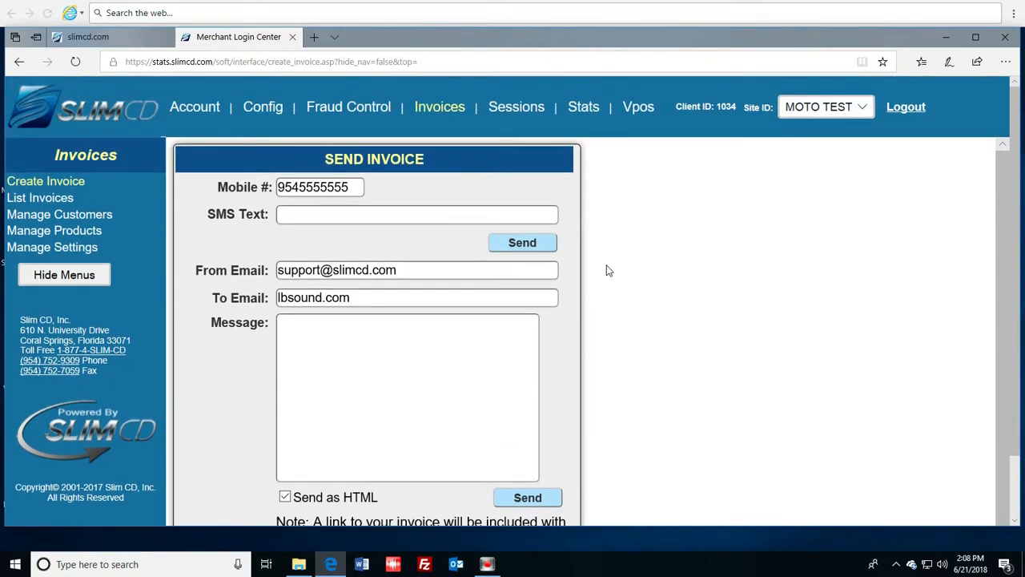
click(439, 117)
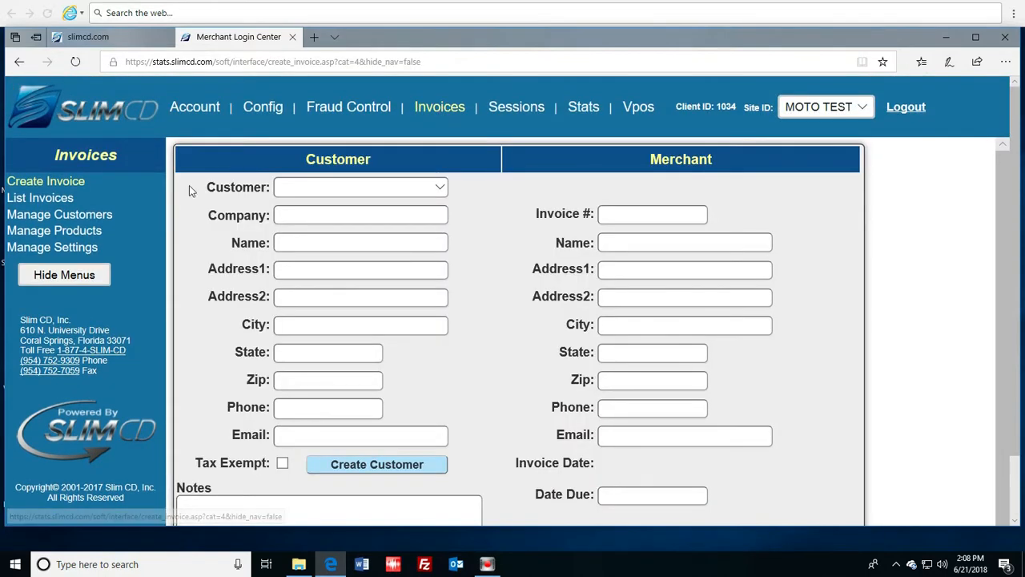
click(62, 201)
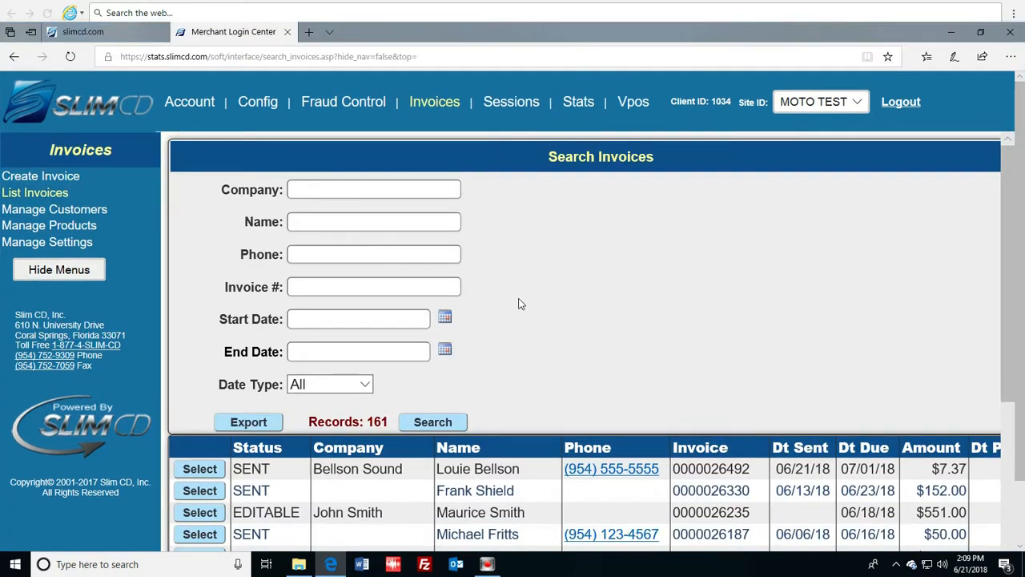
scroll(1011, 200, down, 3)
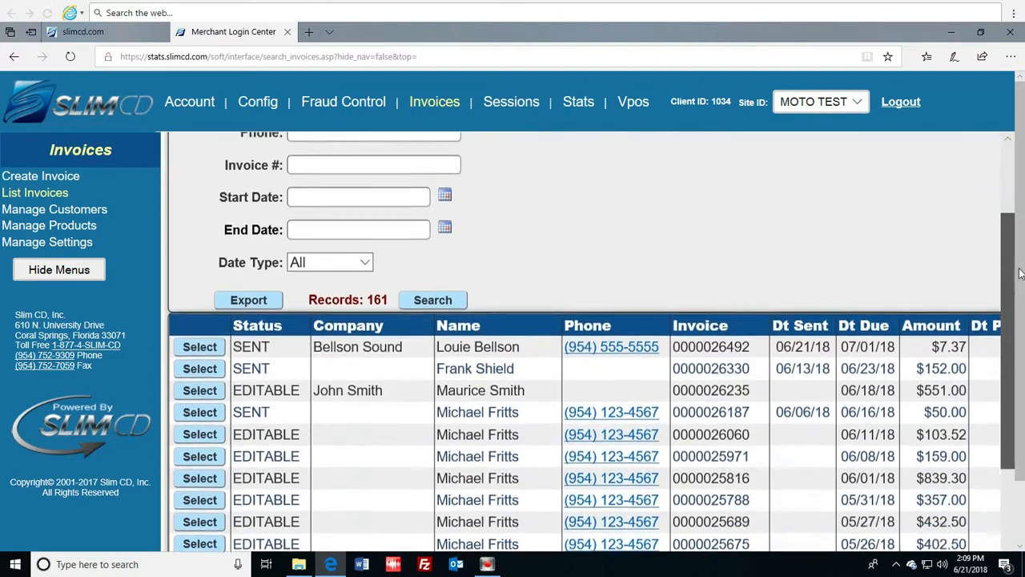